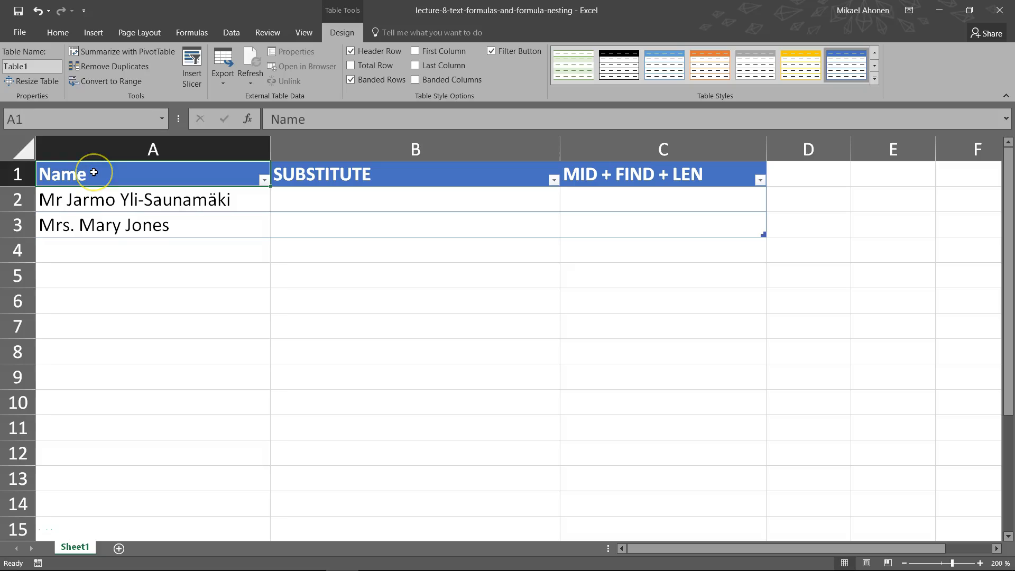
Look over the table by selecting the Name cells and the two empty formula columns.
left_click_drag(93, 172, 101, 222)
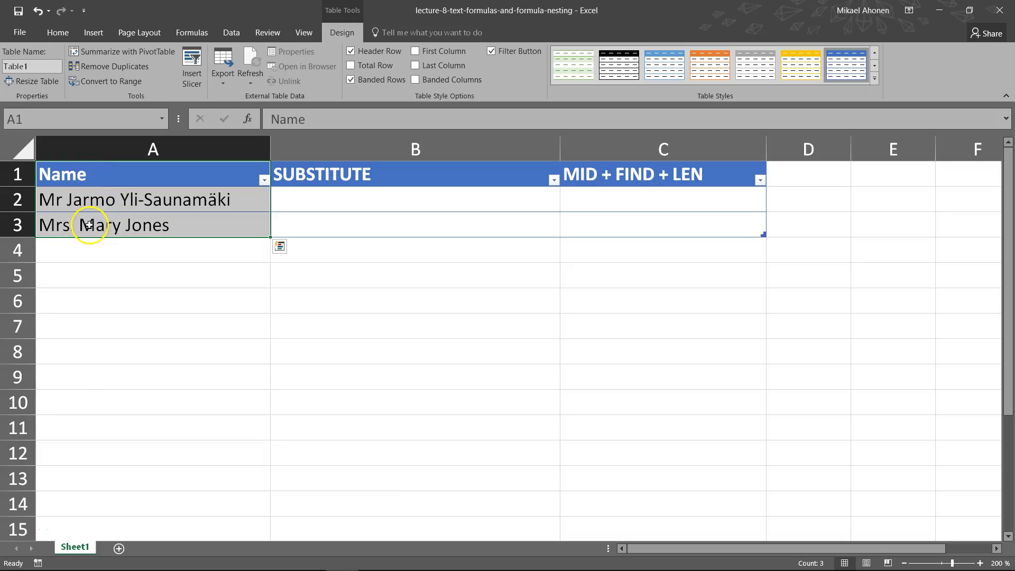
left_click(105, 177)
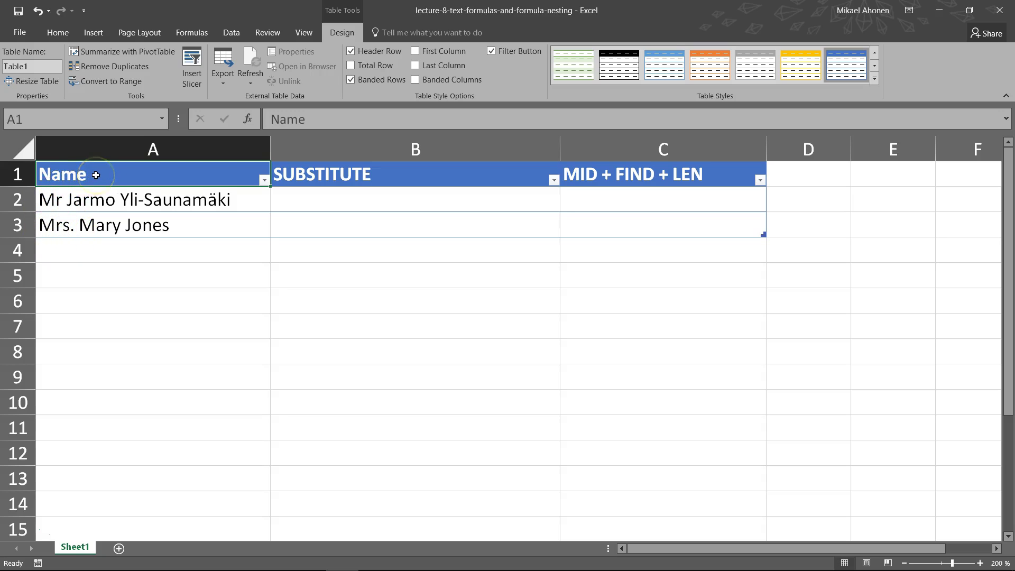
left_click_drag(309, 184, 687, 224)
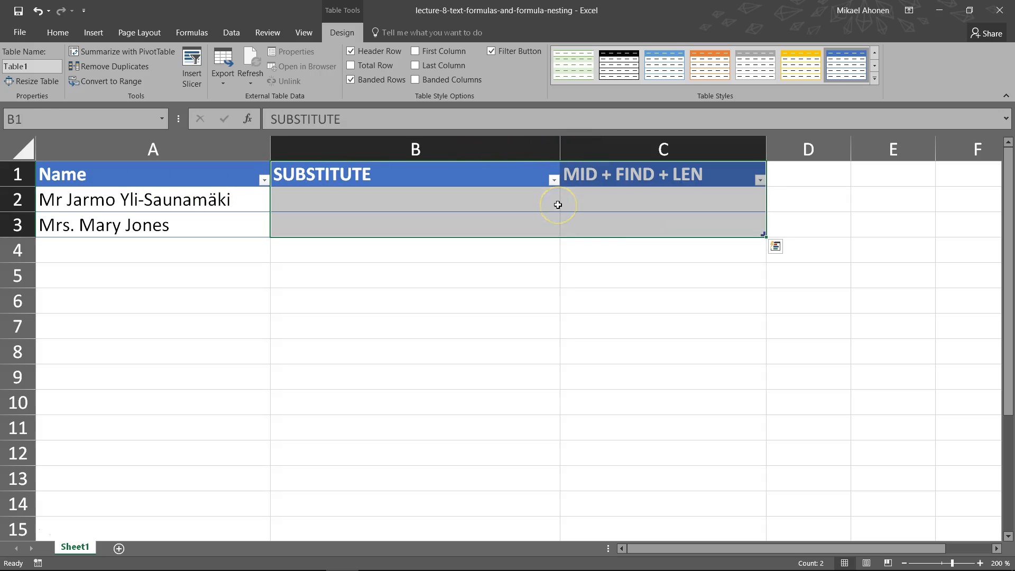
left_click(447, 173)
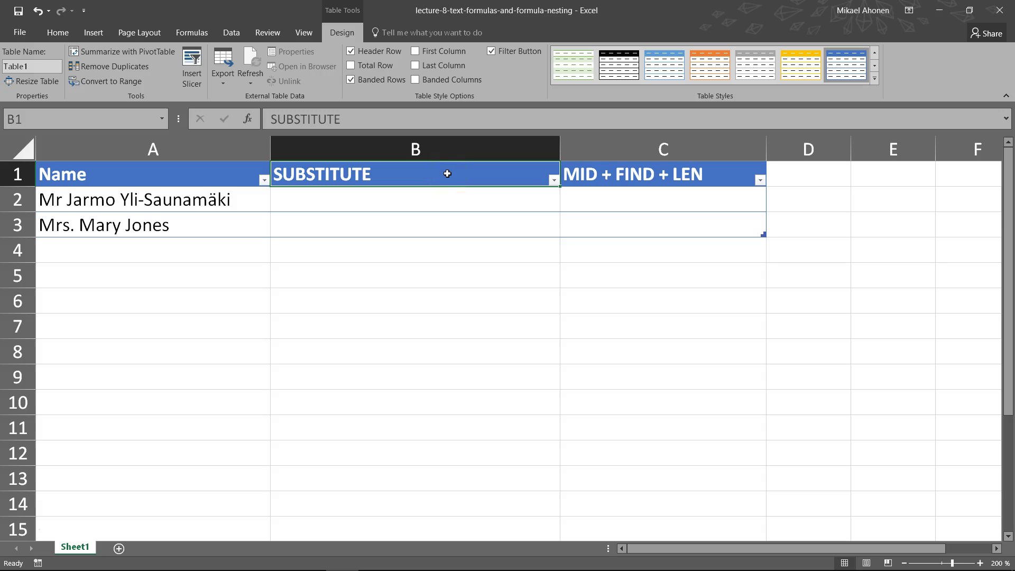
double_click(417, 201)
type("=sub")
double_click(304, 218)
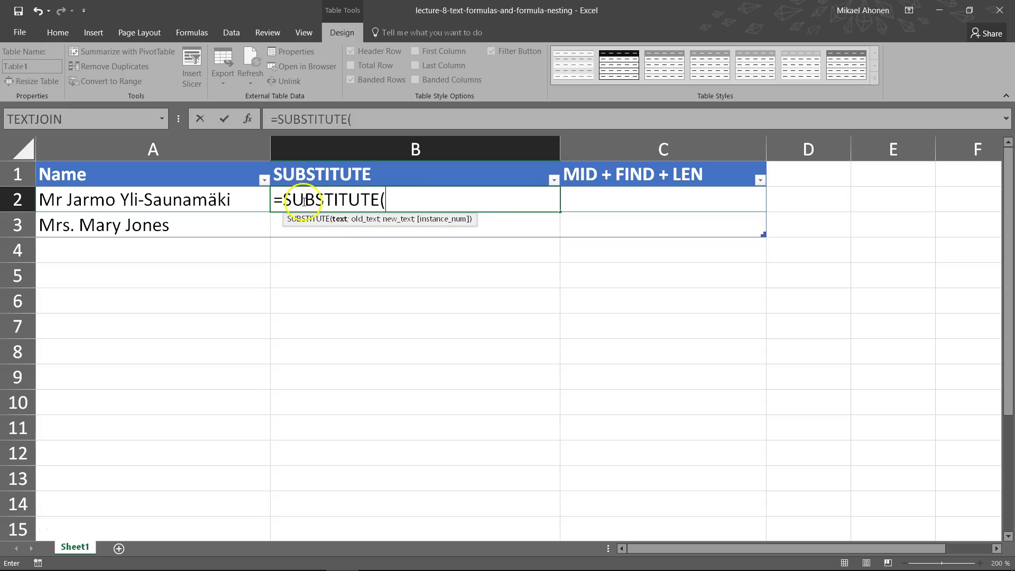
left_click(216, 199)
type(";")
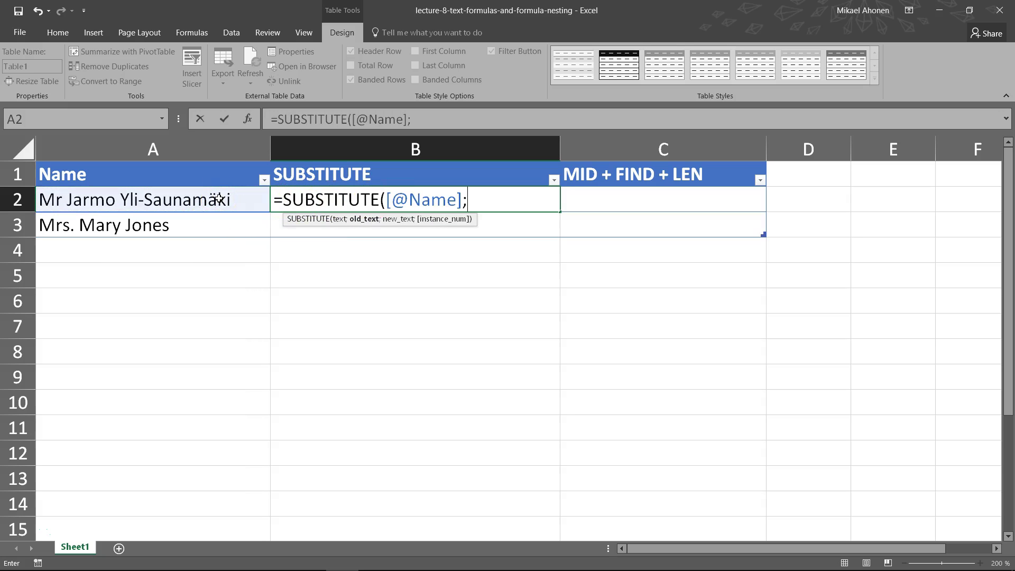
type("\"Mr \";")
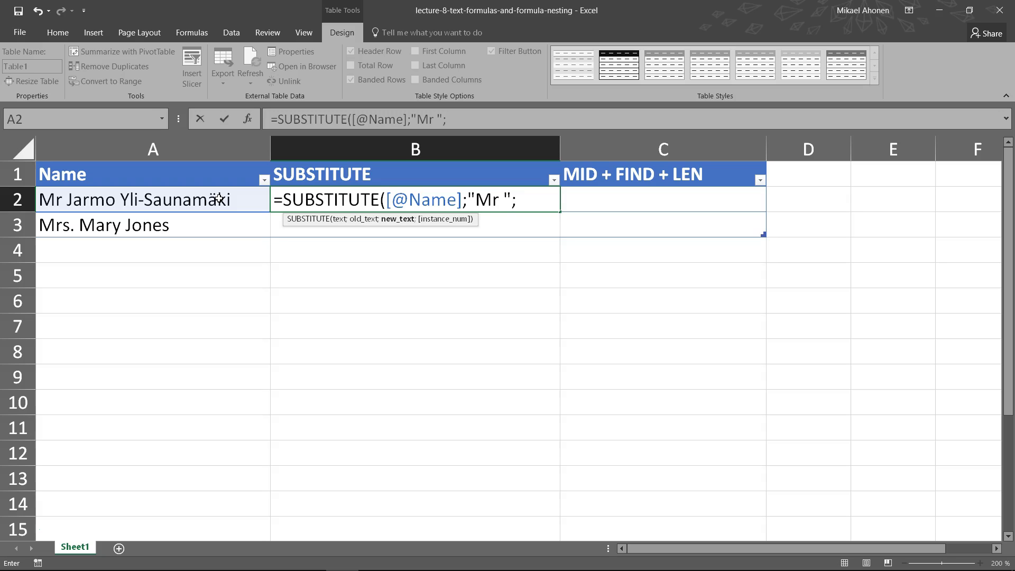
type("\"\"")
type(")")
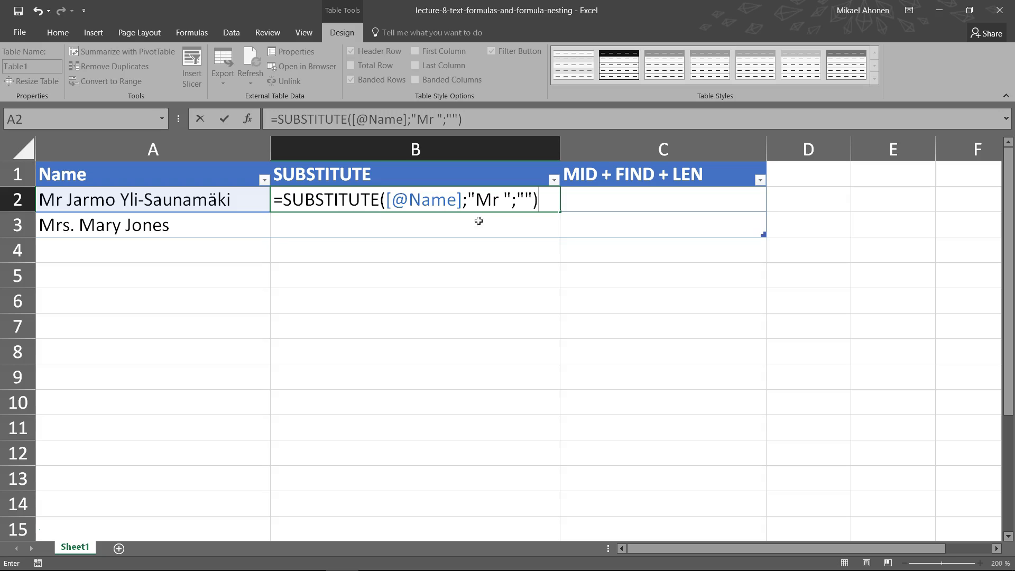
left_click(478, 220)
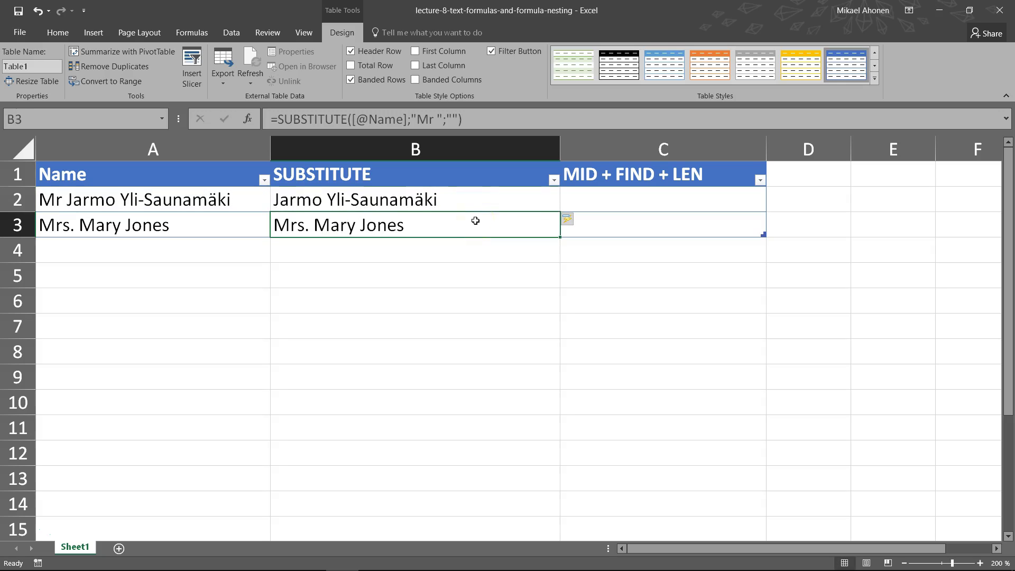
left_click(464, 224)
Replace B3's formula body with an empty =SUBSTITUTE() and bring up its Function Arguments dialog.
left_click_drag(463, 120, 278, 112)
key("ctrl+c")
key("BackSpace")
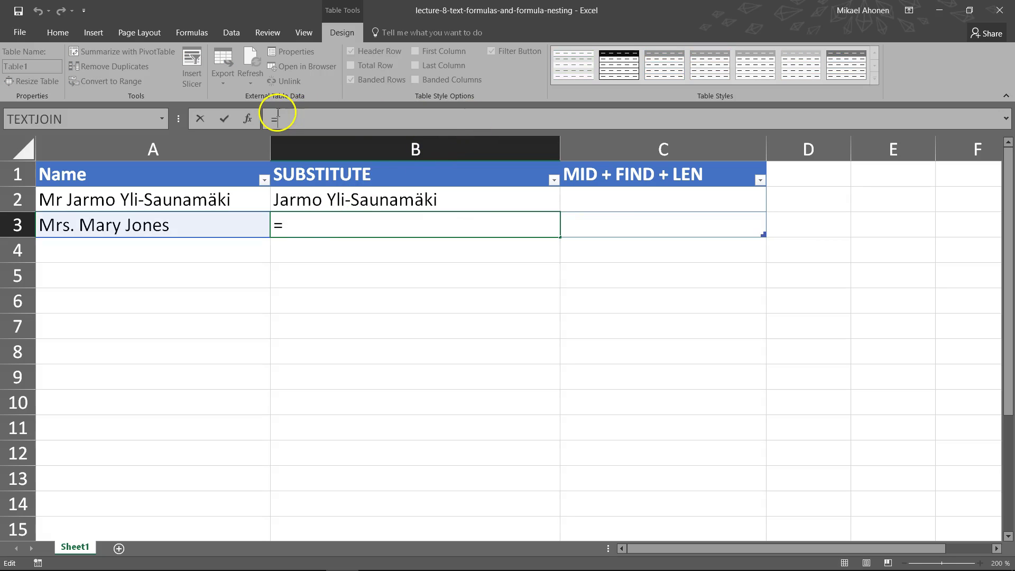
type("sub")
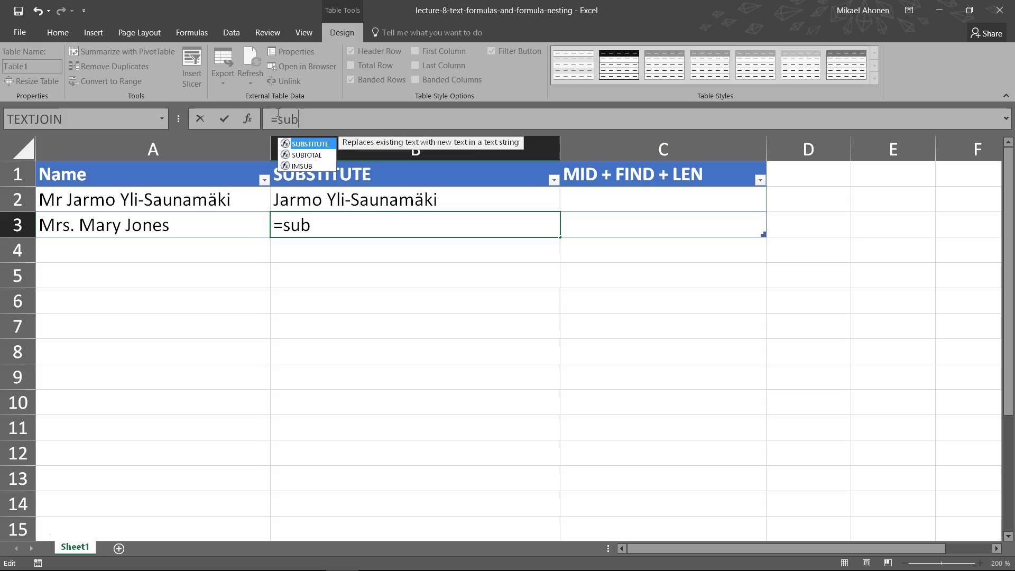
key("Tab")
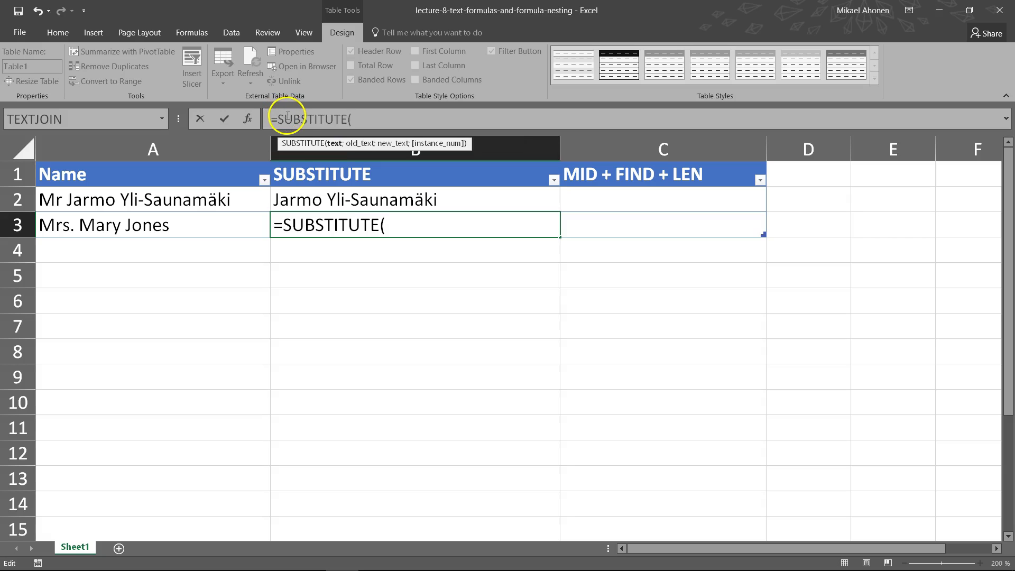
left_click(293, 118)
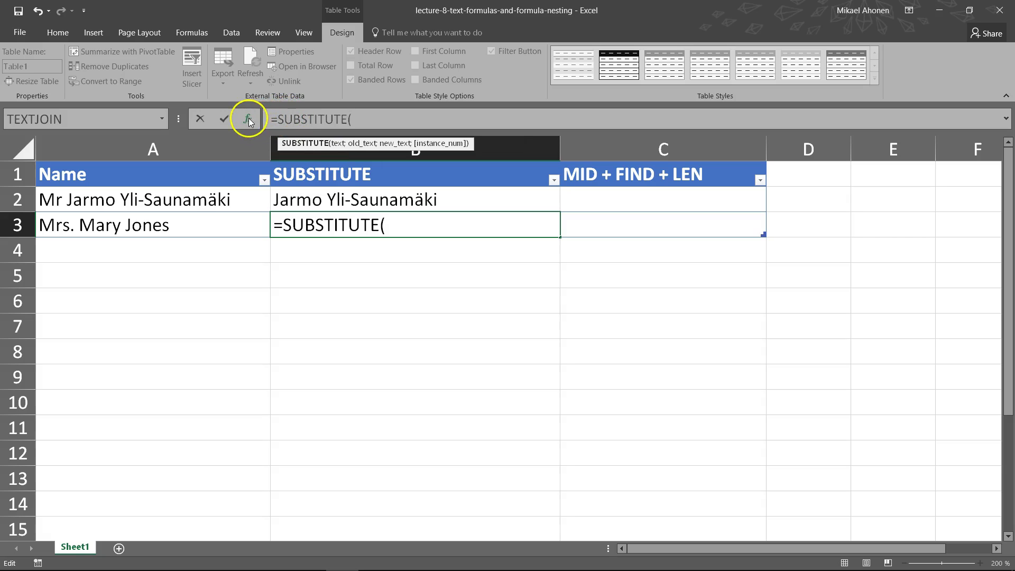
left_click(249, 119)
left_click_drag(577, 193, 436, 283)
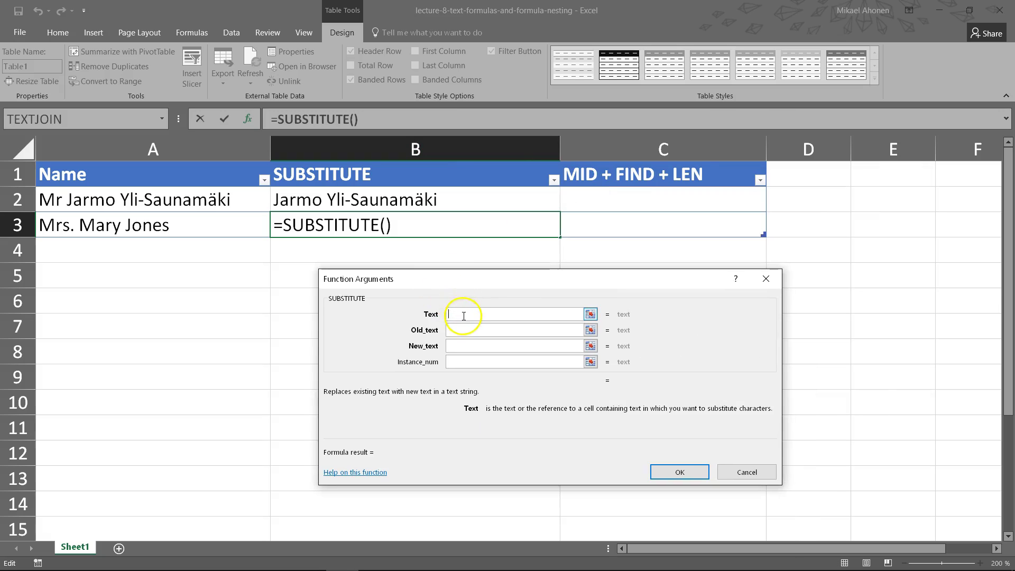
key("ctrl+v")
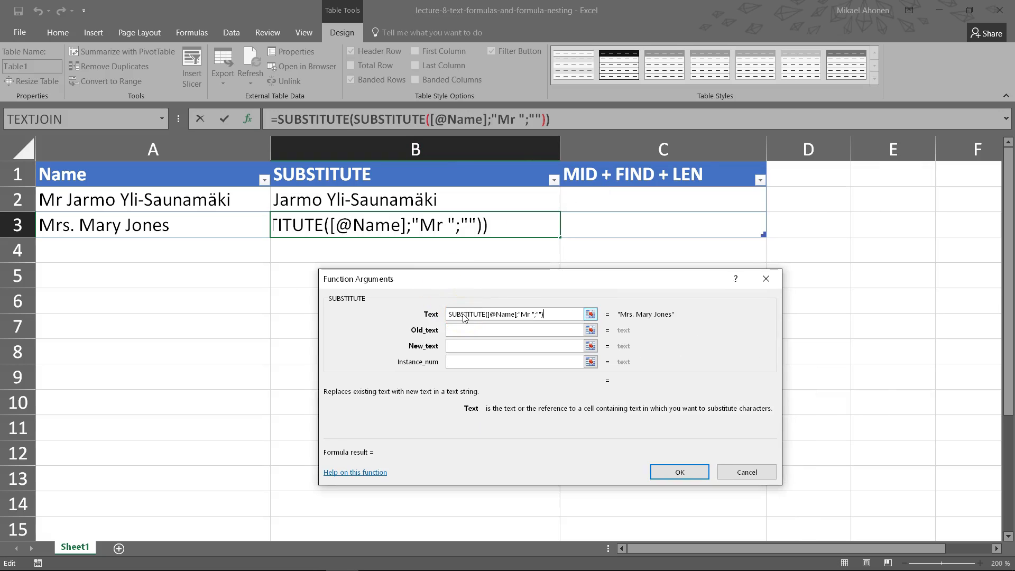
left_click(451, 330)
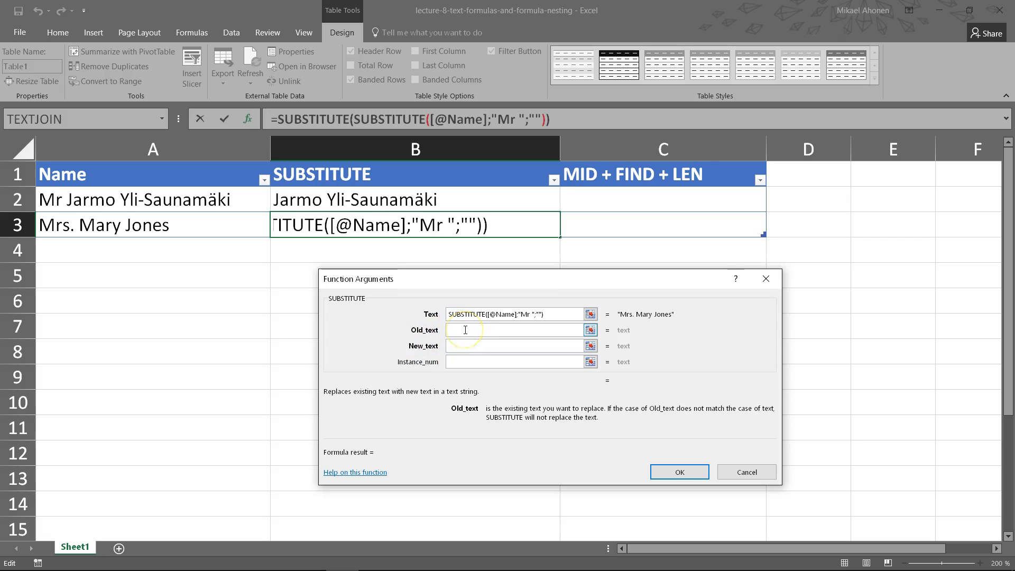
type("Mrs.")
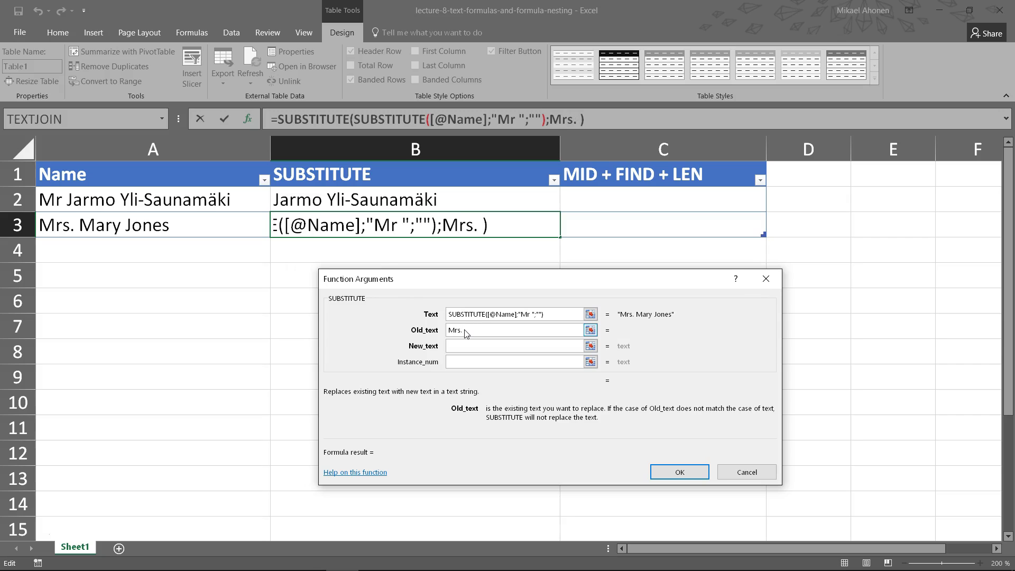
key("Tab")
key("Tab")
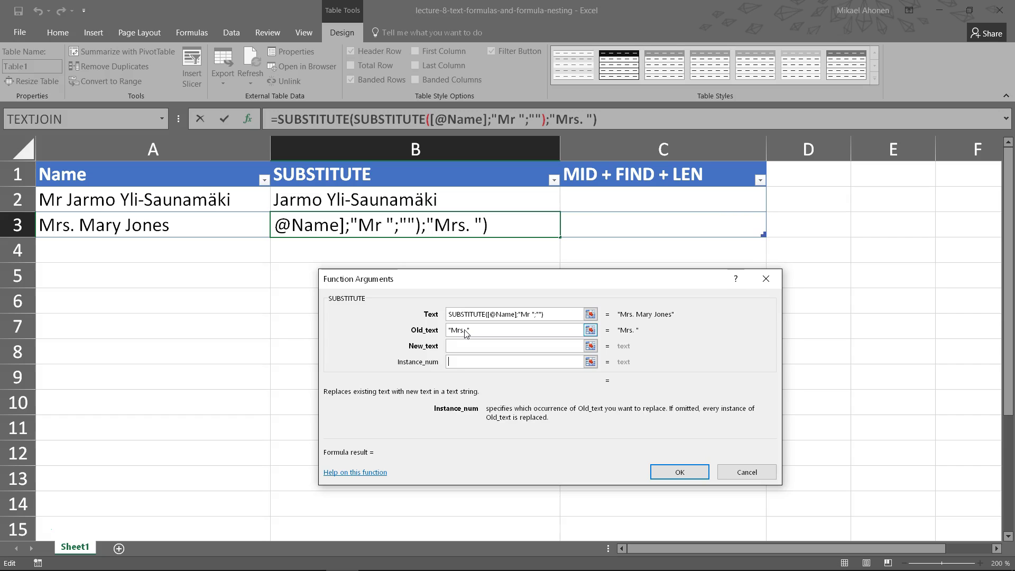
left_click(466, 346)
type("\"\"")
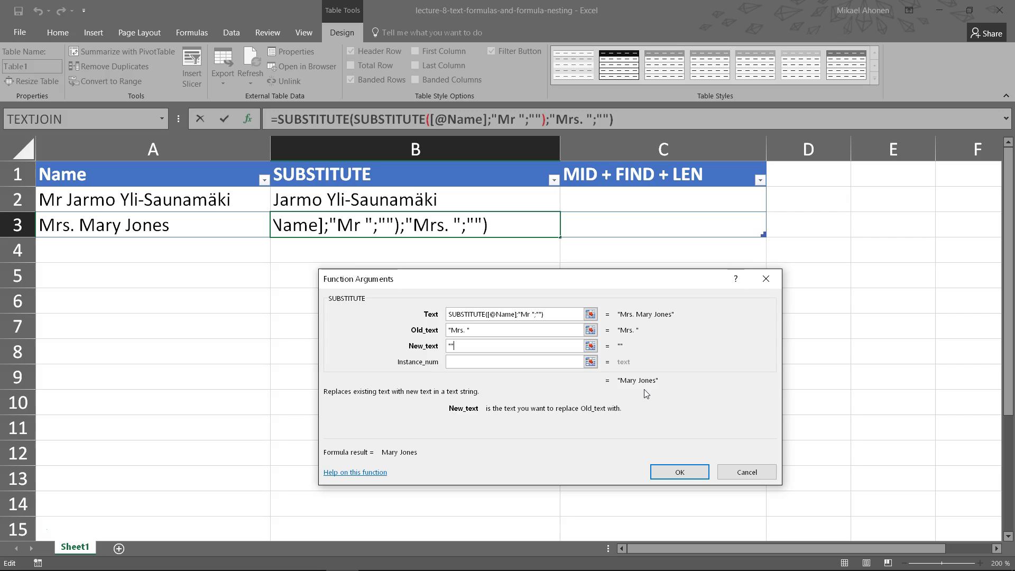
left_click(683, 469)
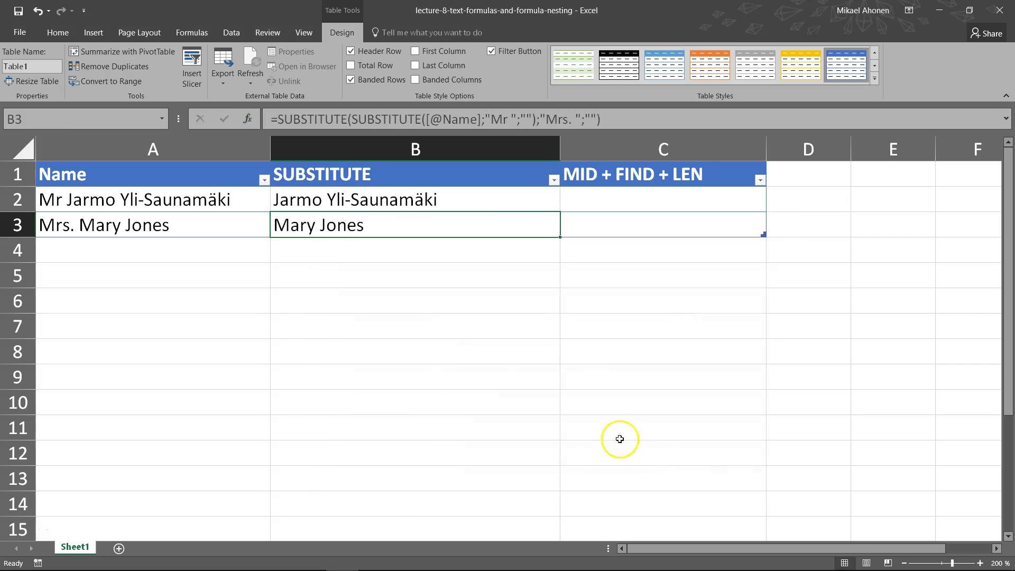
Launch Evaluate Formula from the Formulas tab for cell B3.
left_click(188, 31)
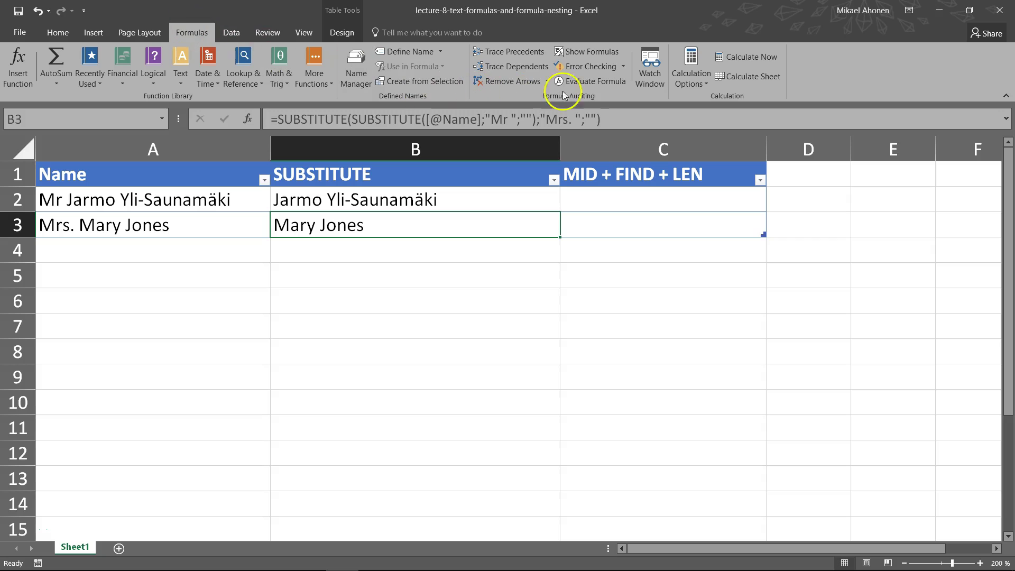
left_click(596, 83)
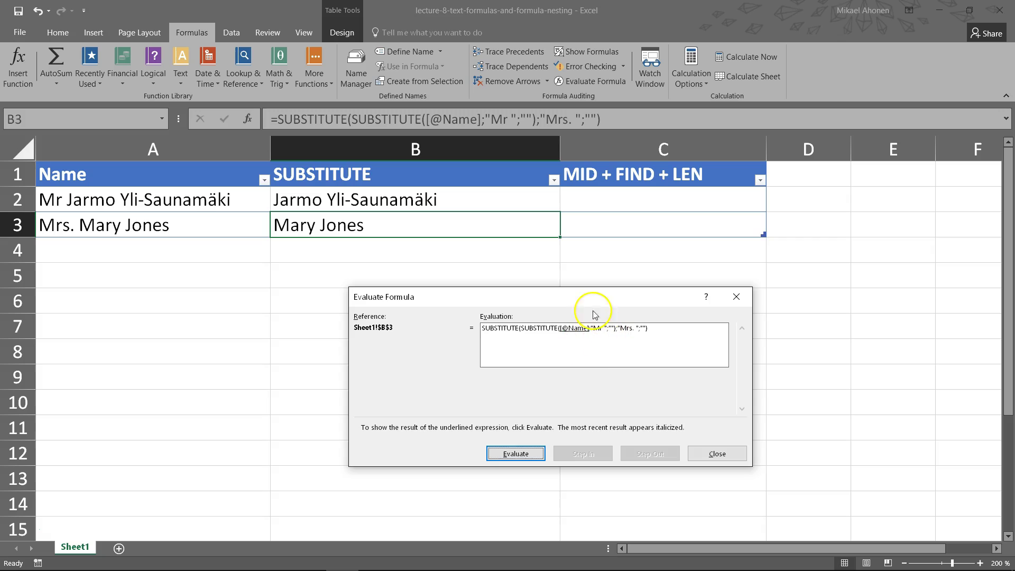
Step through B3's nested SUBSTITUTE until it yields Mary Jones, then close the dialog.
left_click(521, 453)
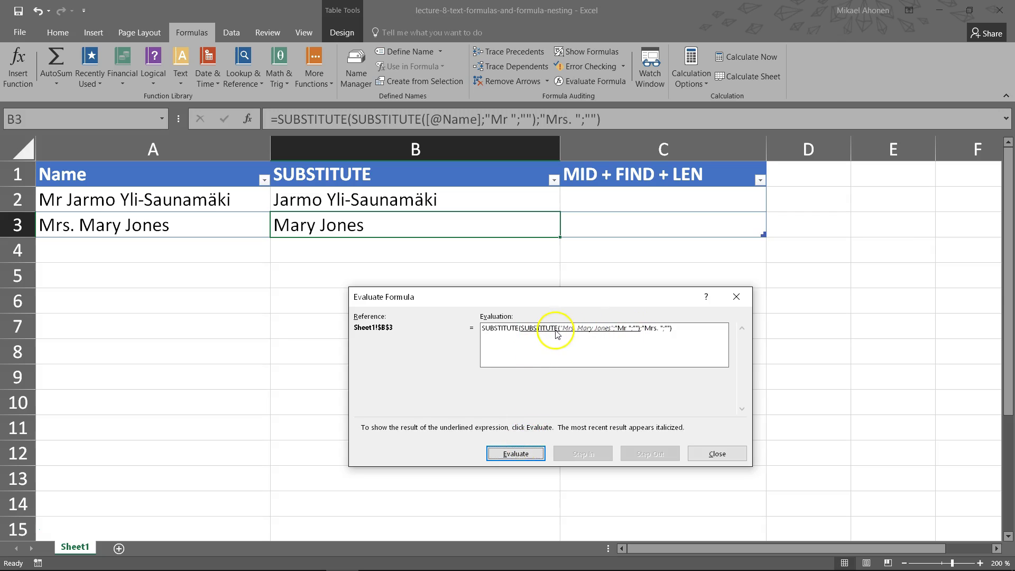
left_click(520, 453)
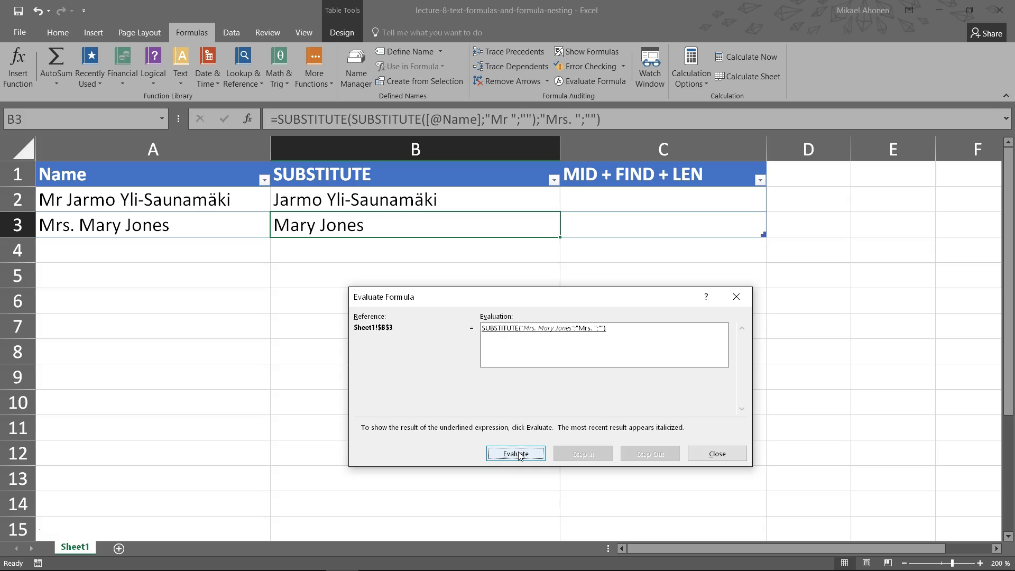
left_click(521, 453)
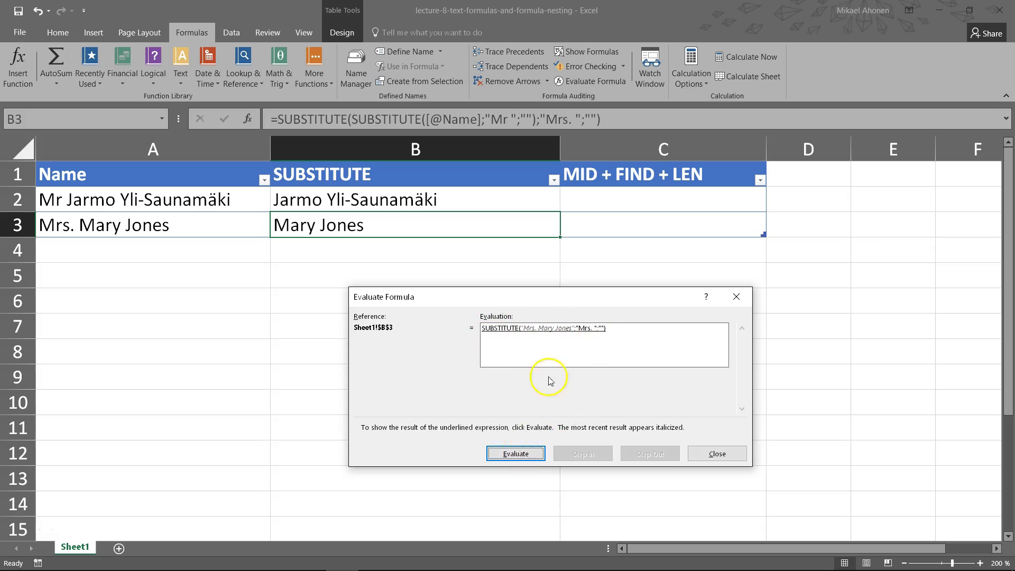
left_click(513, 456)
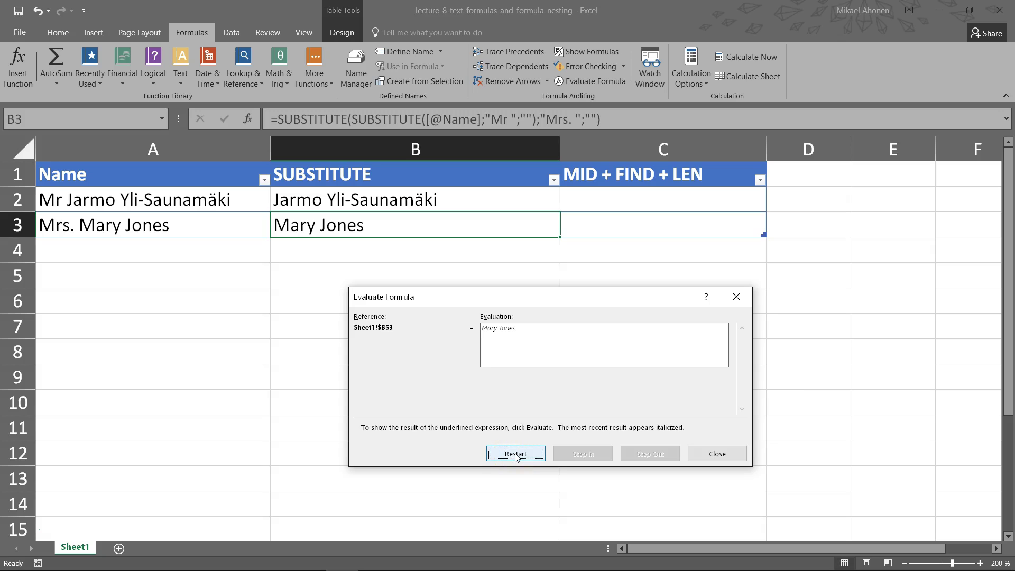
left_click(716, 454)
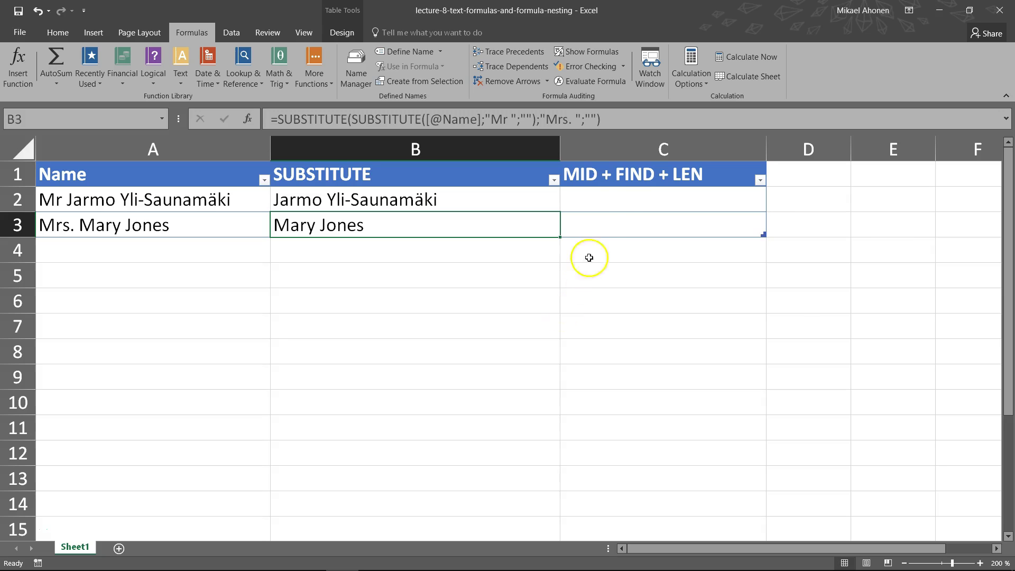
left_click_drag(617, 199, 619, 224)
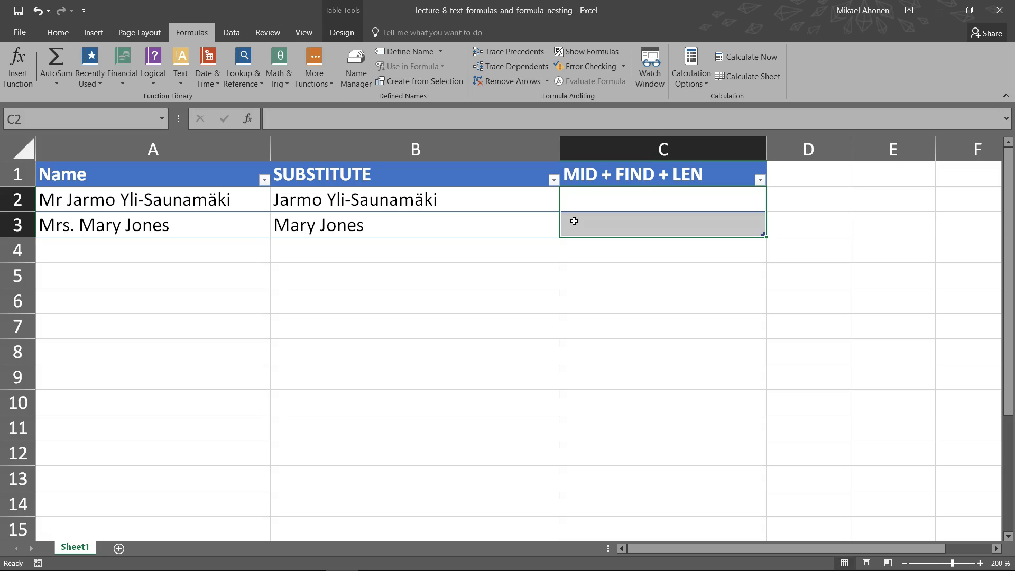
left_click(244, 199)
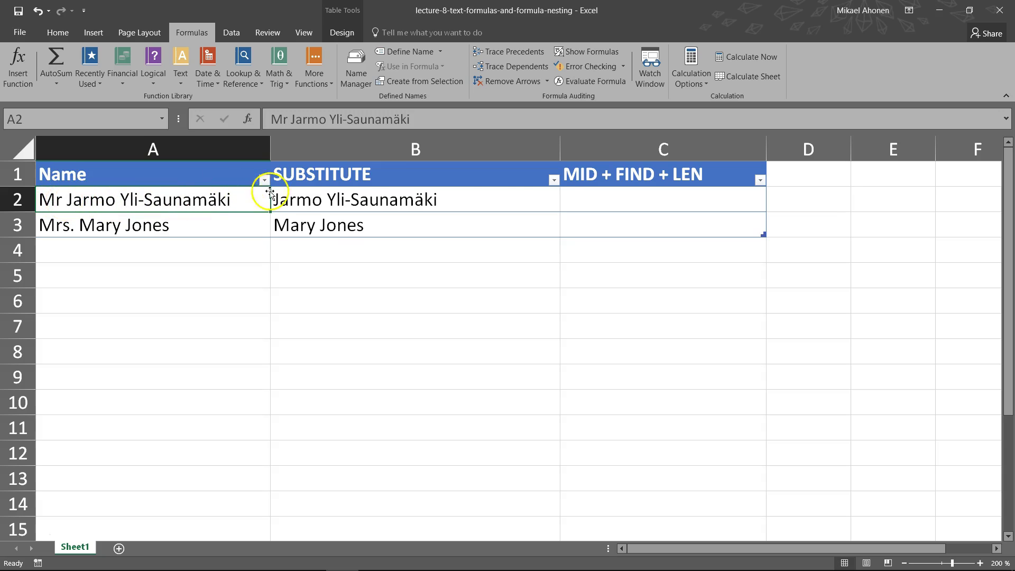
double_click(587, 198)
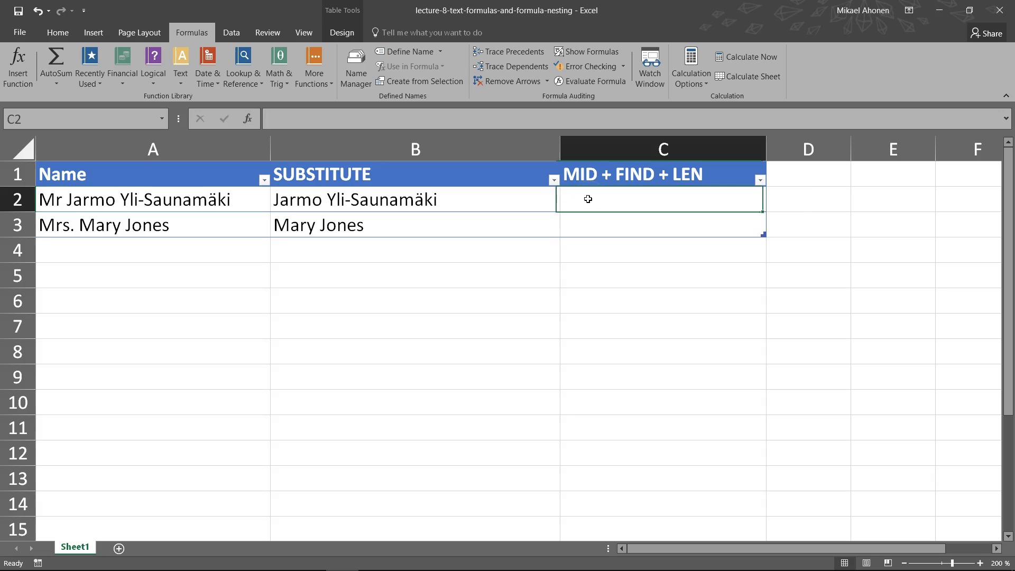
type("=mid")
key("Tab")
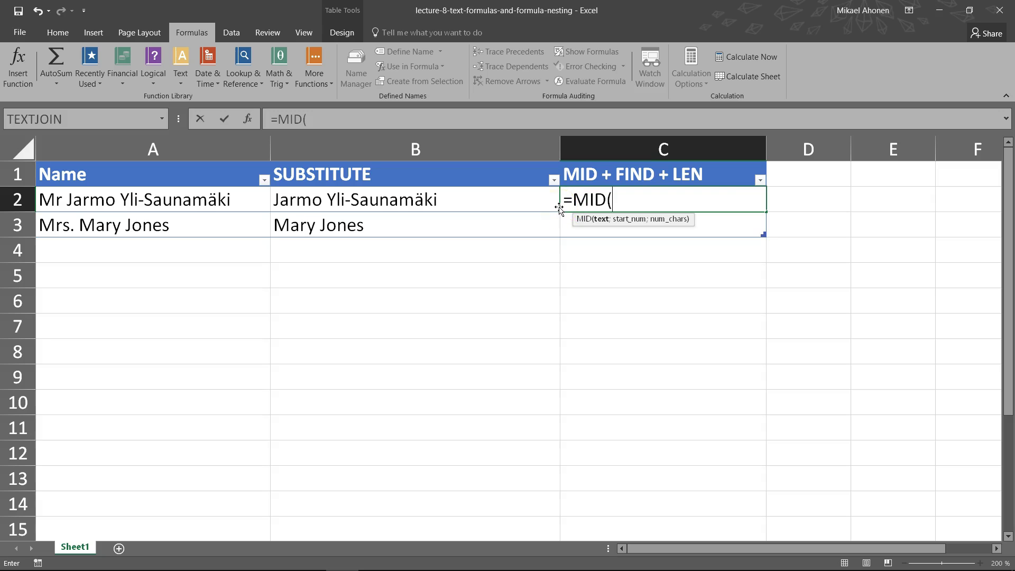
left_click(244, 204)
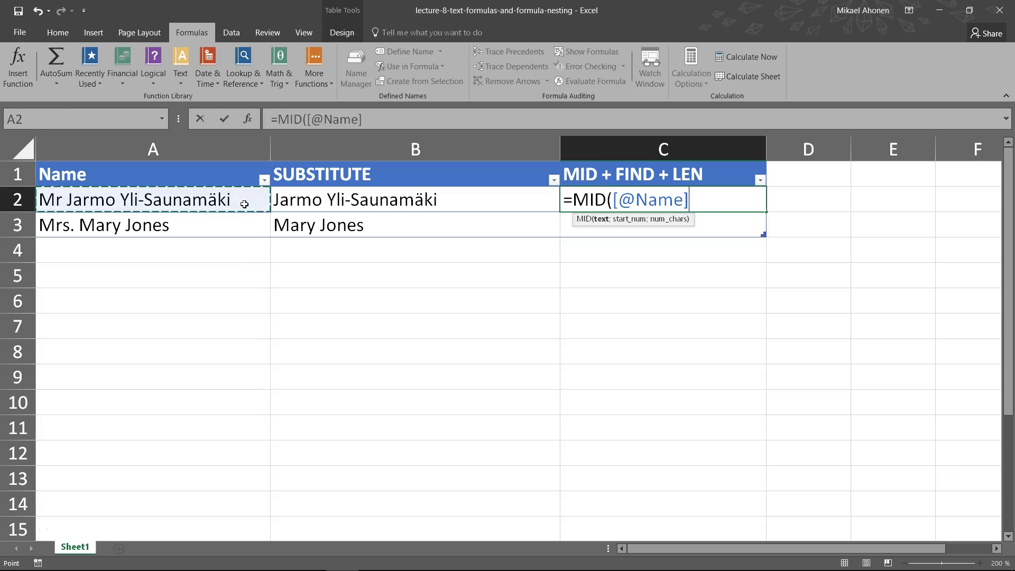
type(";")
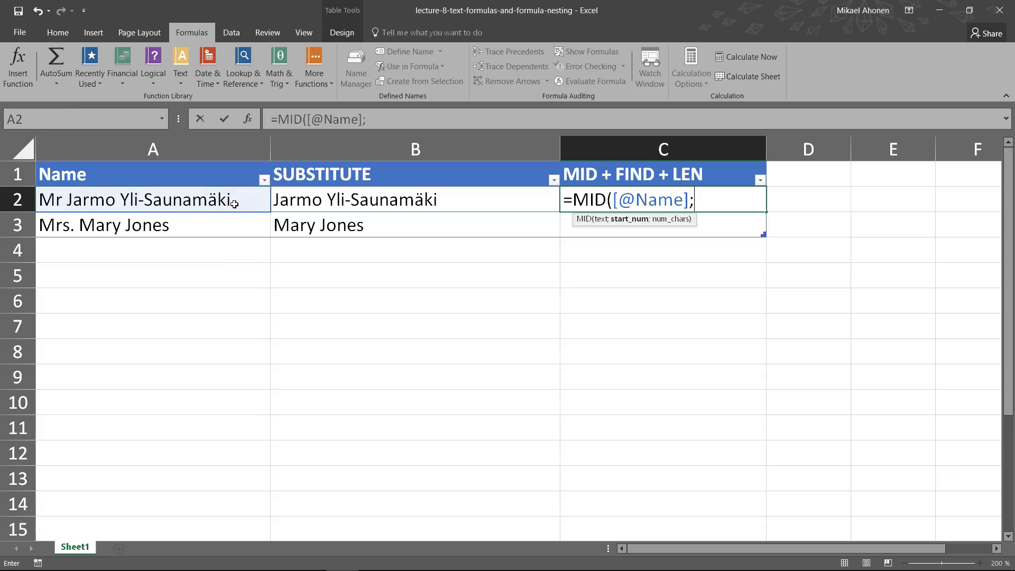
type("3+1")
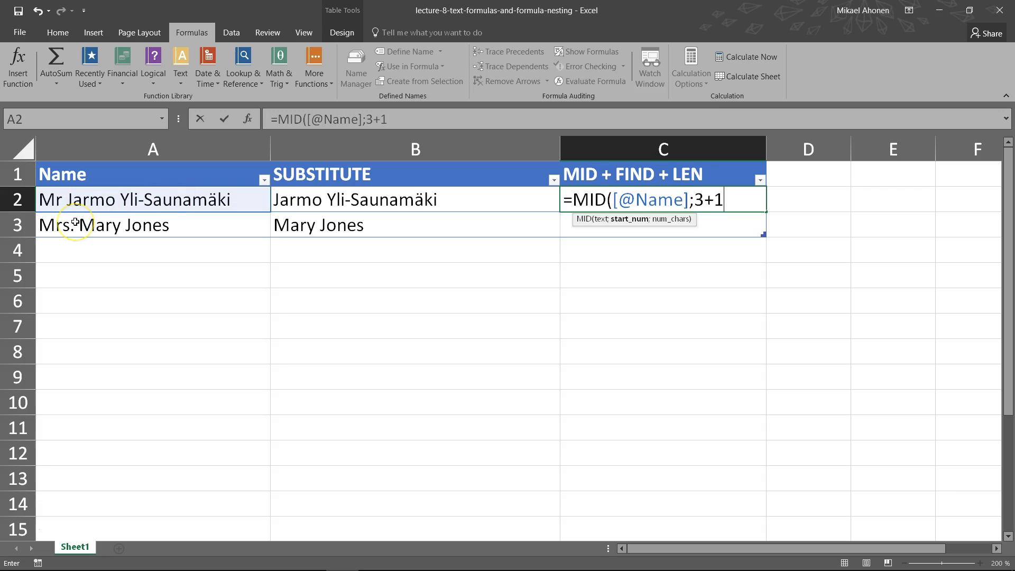
type(";22-")
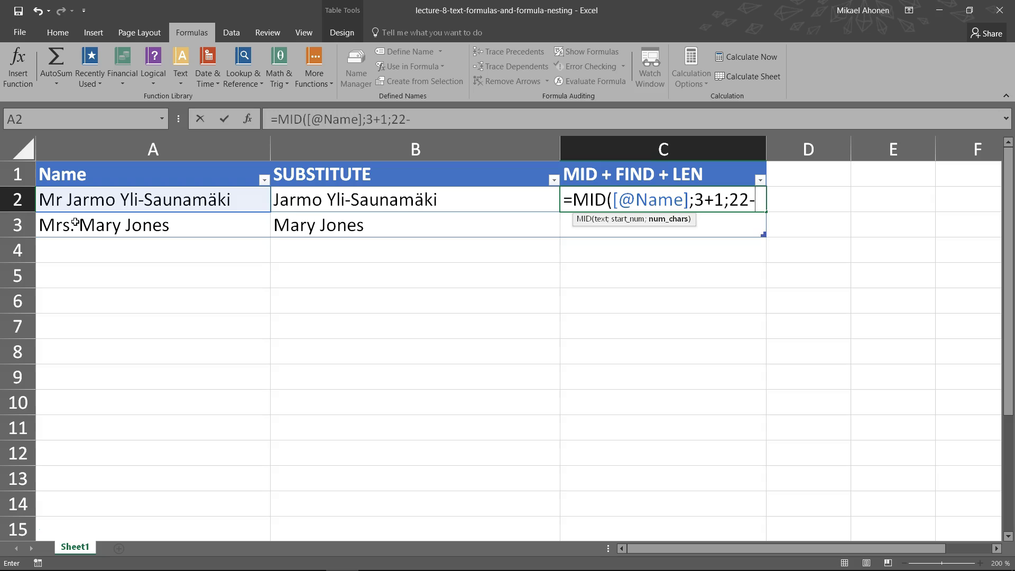
type("3)")
key("Return")
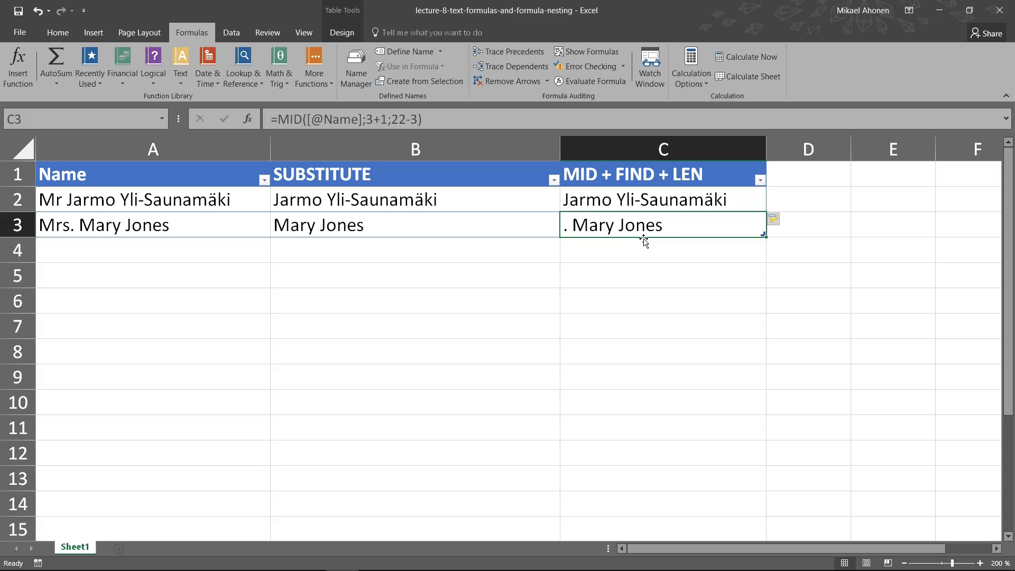
left_click(635, 200)
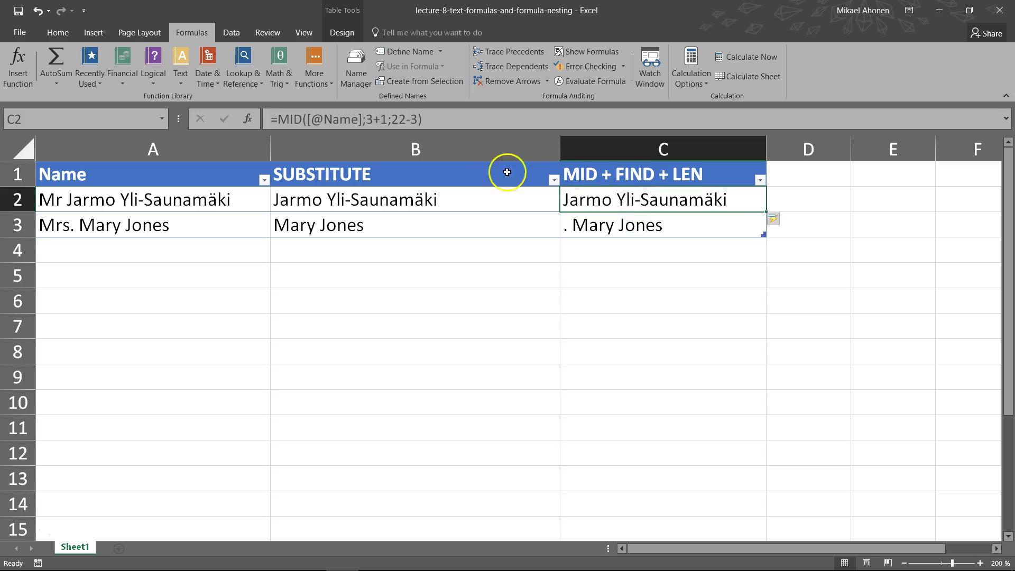
double_click(406, 120)
type("len")
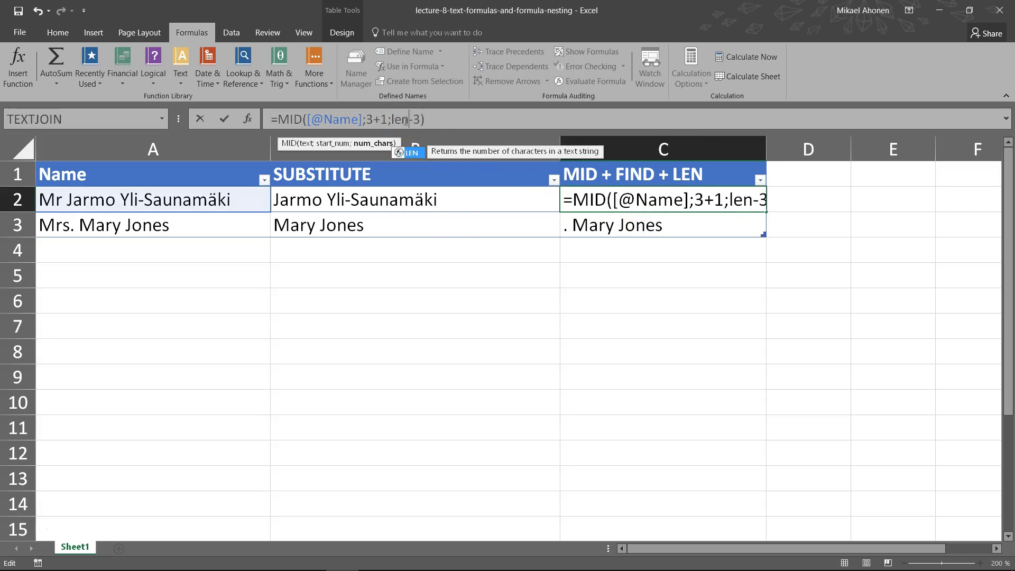
key("Tab")
left_click(200, 198)
type(")")
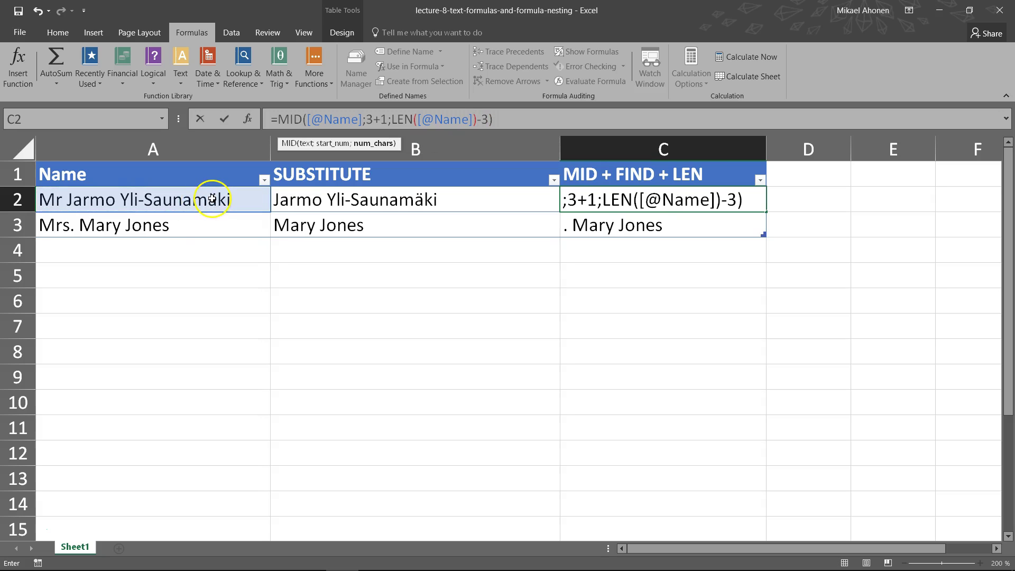
key("Return")
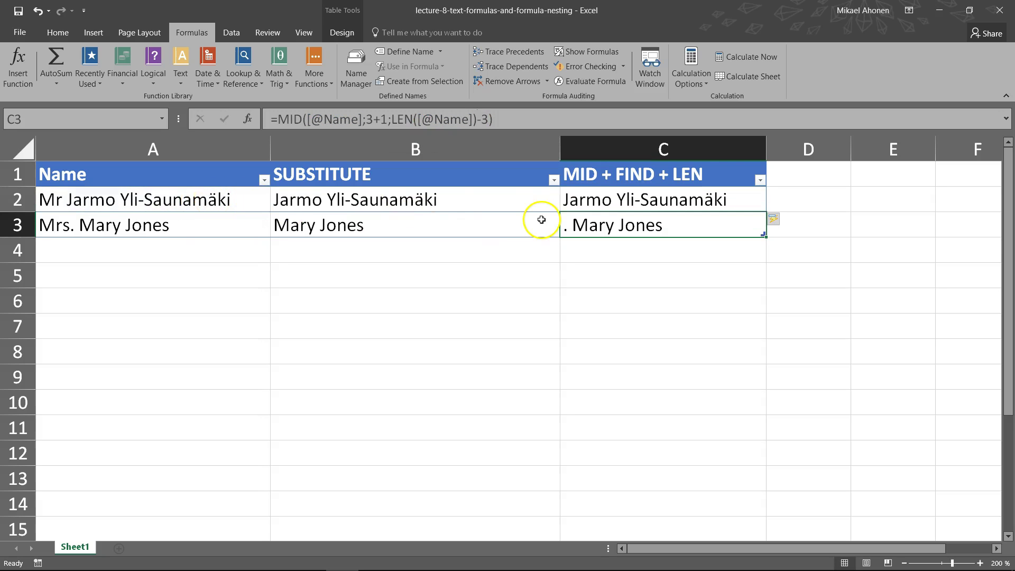
left_click(588, 196)
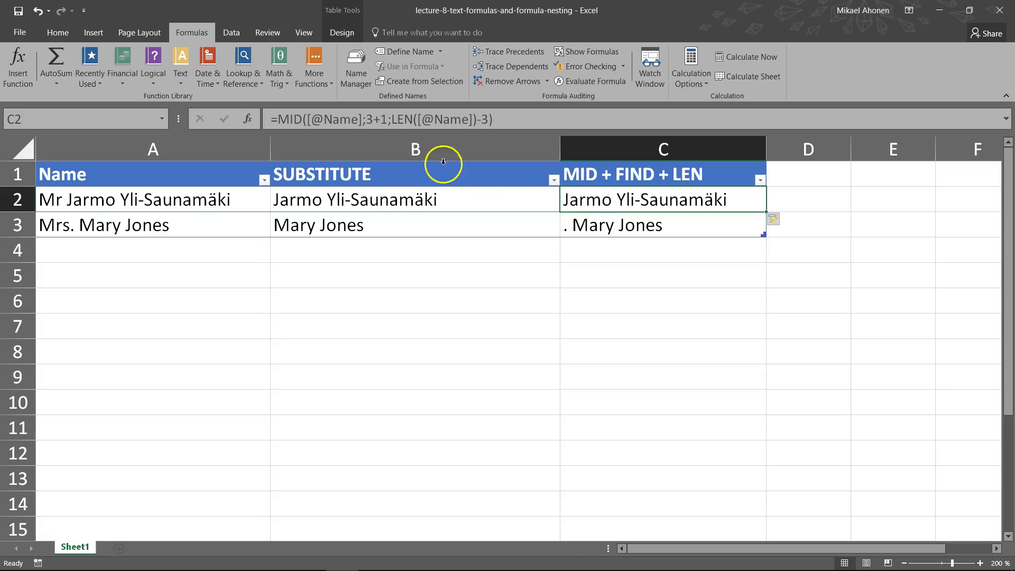
left_click(374, 119)
key("BackSpace")
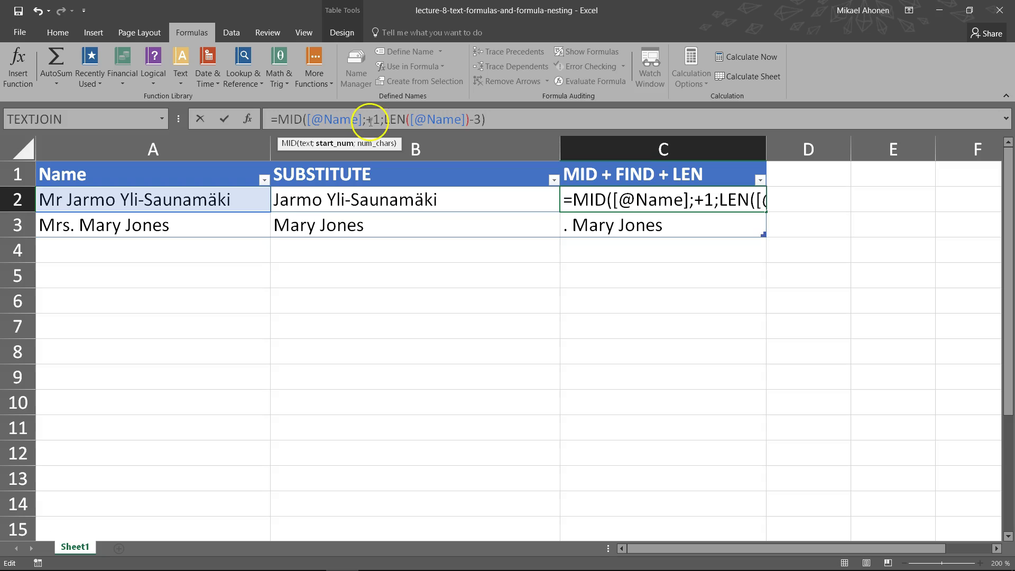
type("fin")
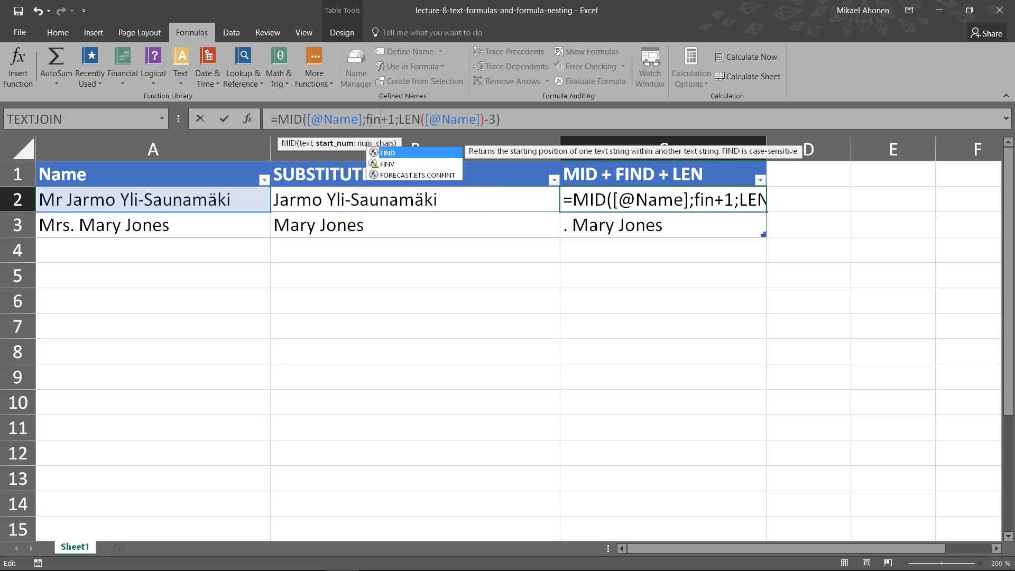
key("Tab")
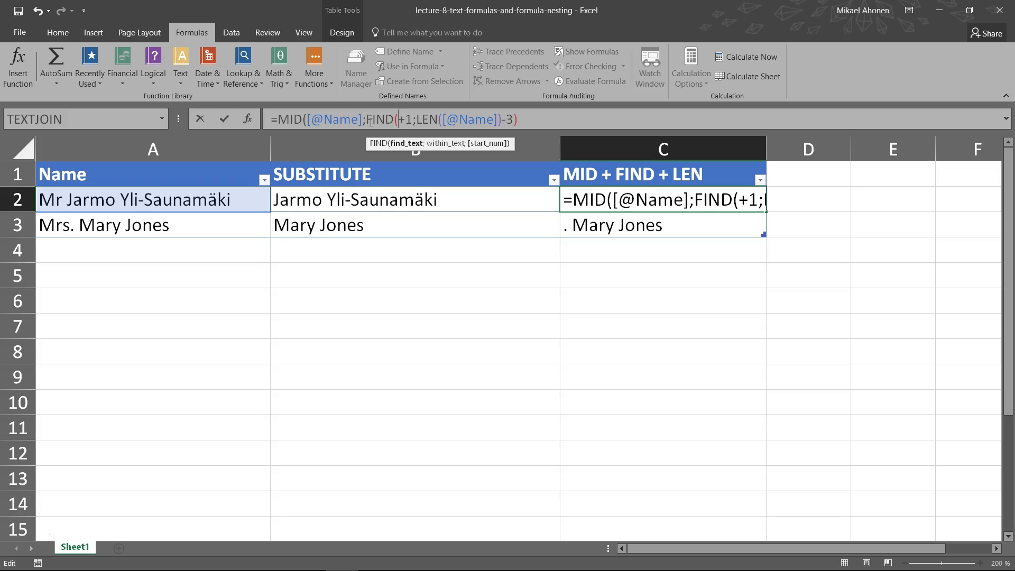
type("\" \"")
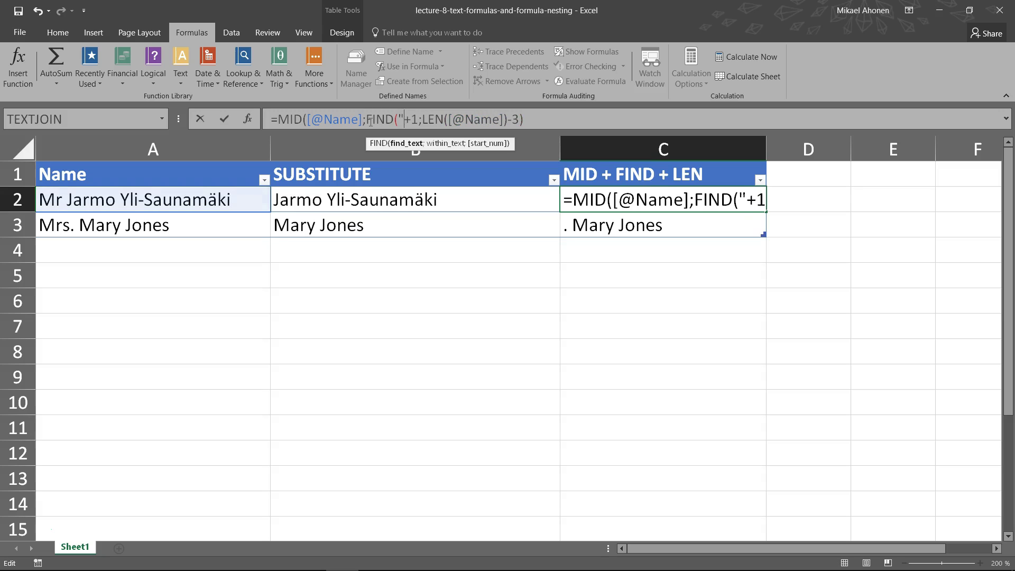
type(";")
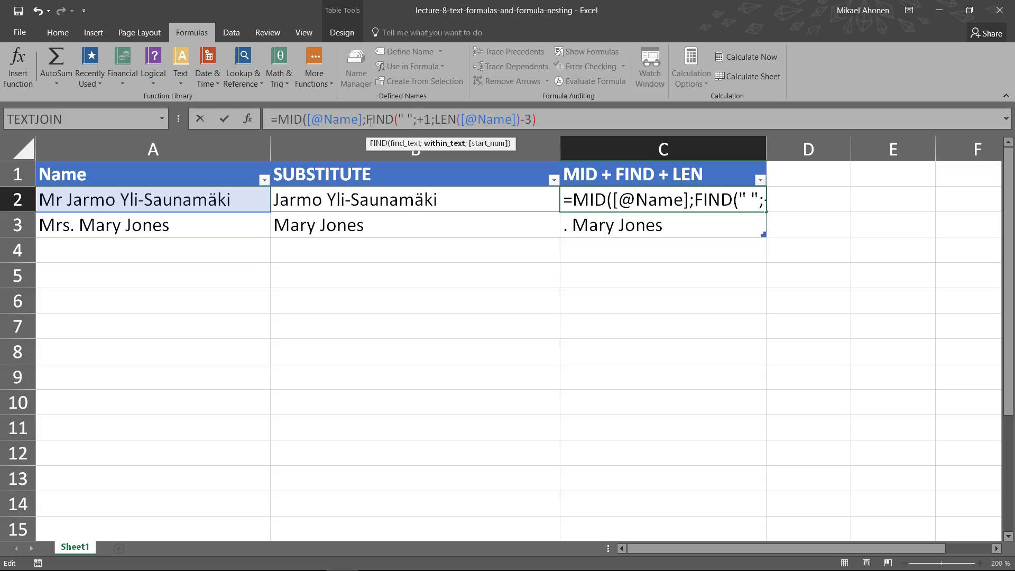
left_click(227, 205)
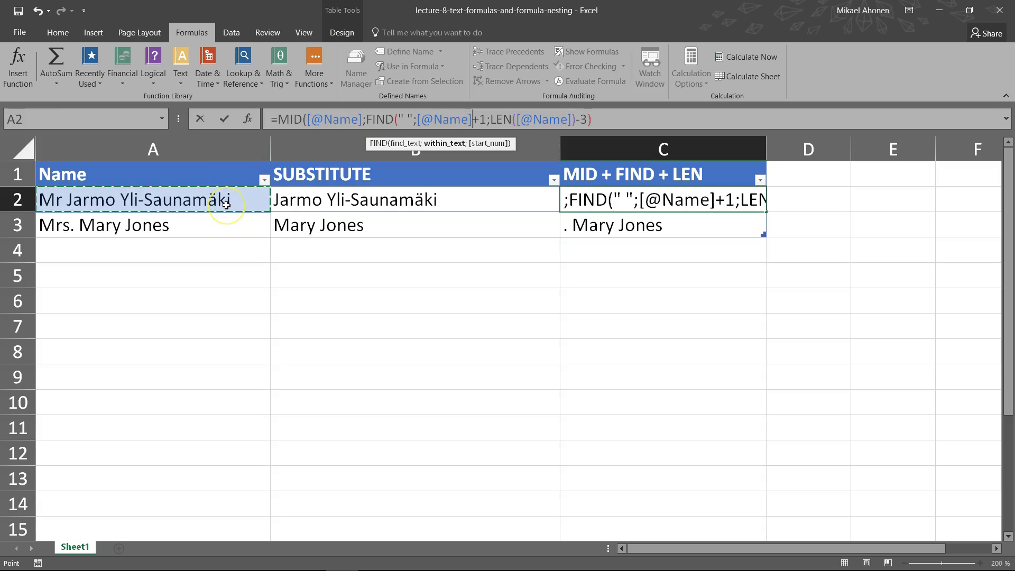
type(")")
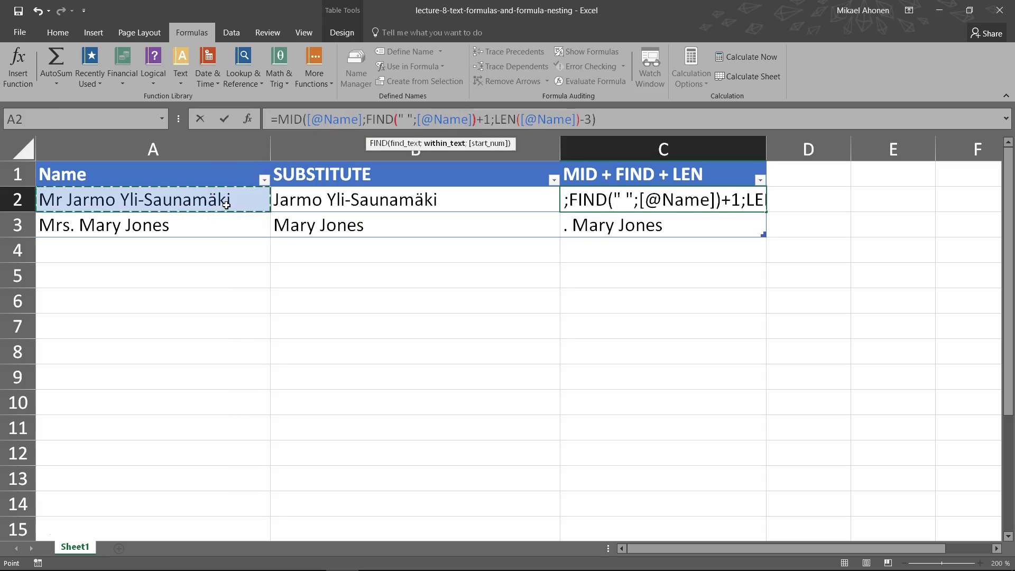
key("Return")
key("F2")
left_click_drag(478, 120, 366, 120)
key("ctrl+c")
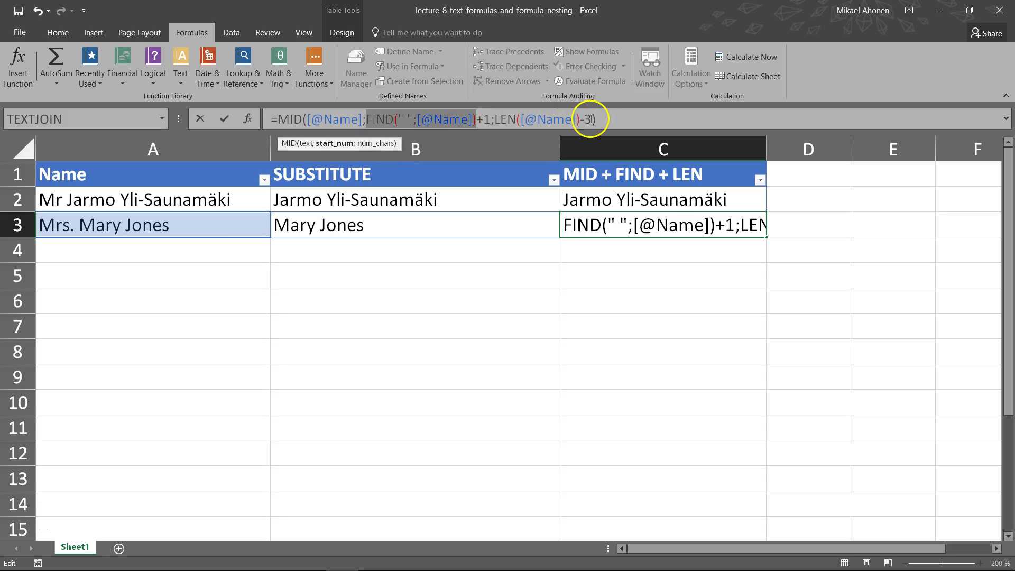
double_click(588, 119)
key("ctrl+v")
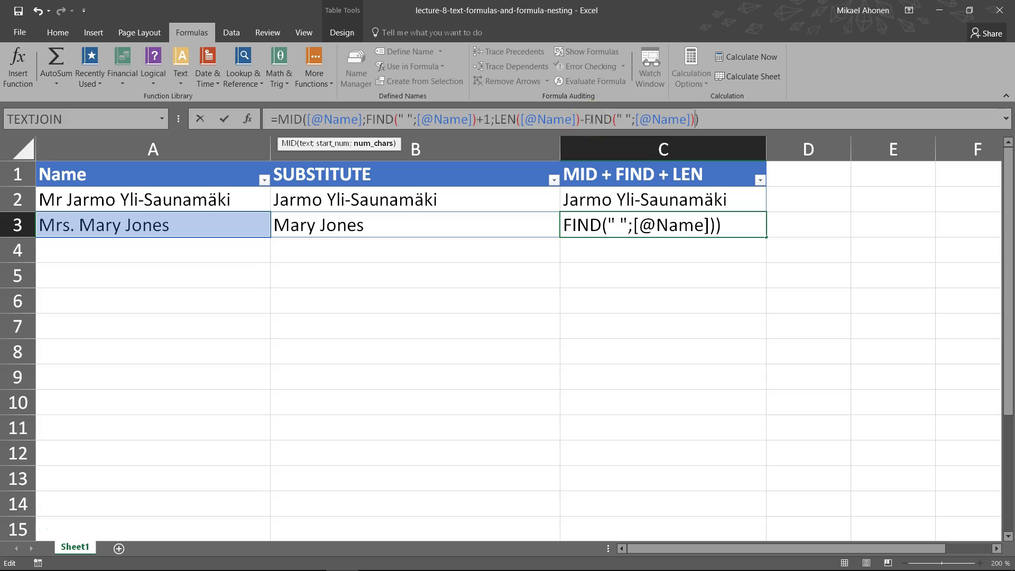
key("Return")
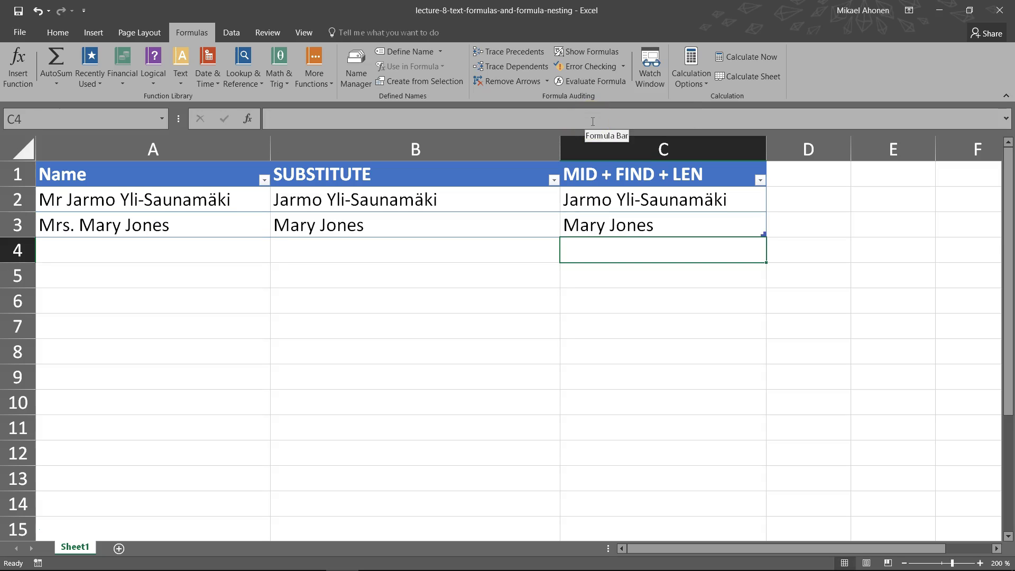
left_click(608, 200)
left_click(595, 82)
left_click(734, 299)
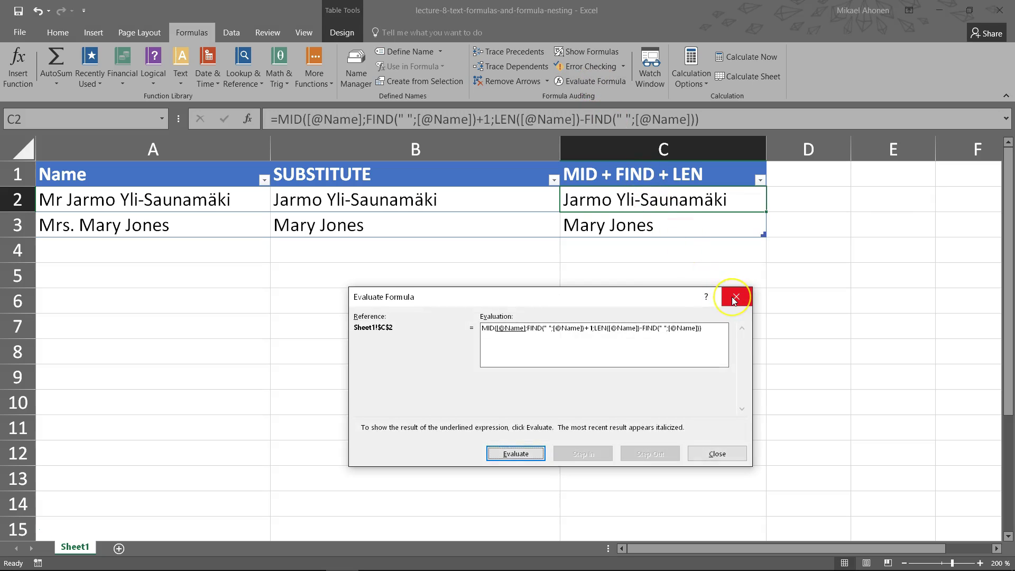